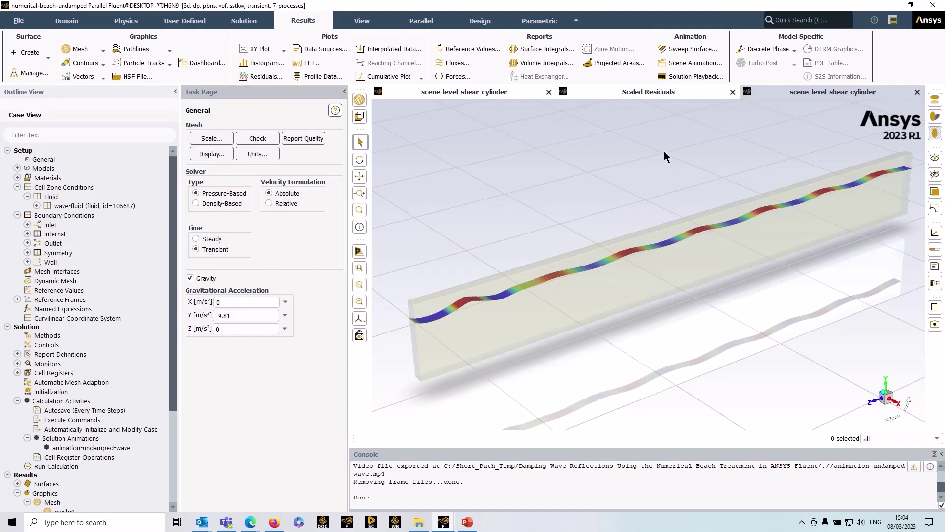
Play animation-undamped-wave repeatedly in the Playback controls to watch the undamped waves
left_click(715, 76)
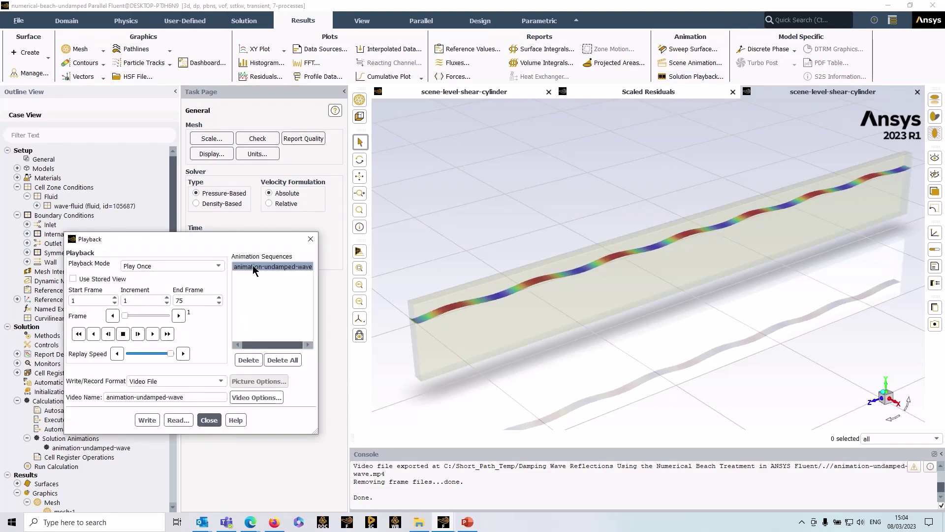
left_click(155, 332)
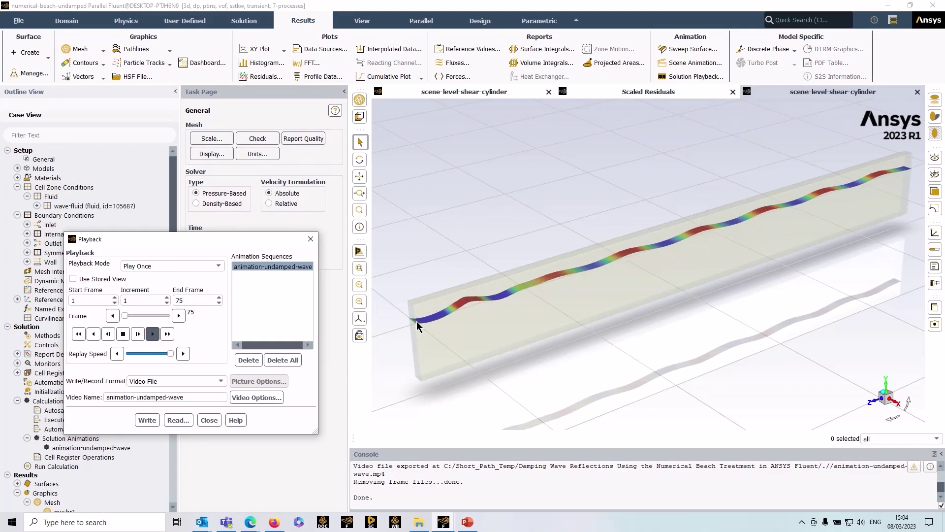
left_click(152, 333)
left_click(152, 333)
left_click(153, 334)
Close the undamped playback and switch to the numerical-beach-damped case window
left_click(209, 419)
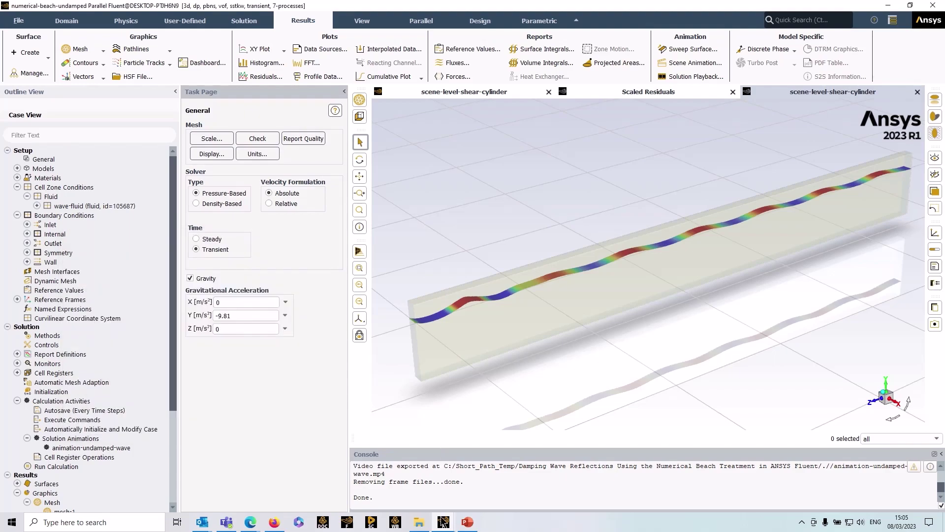
mouse_move(443, 522)
left_click(507, 477)
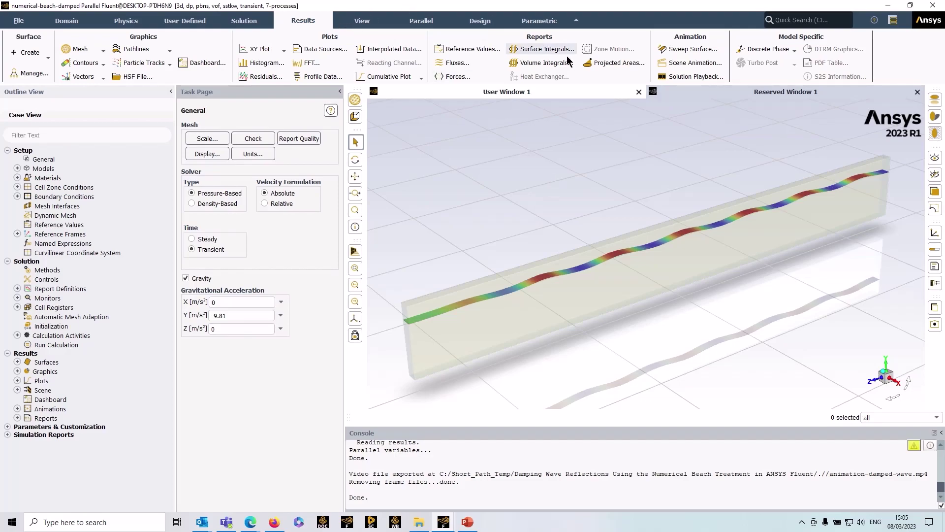
Play animation-damped-wave in the Playback controls, then close them
left_click(678, 78)
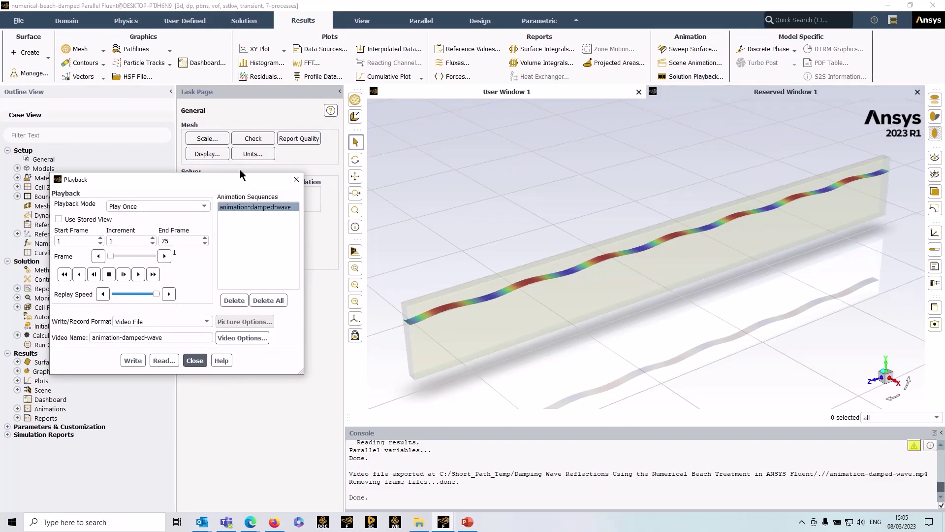
left_click_drag(229, 185, 259, 170)
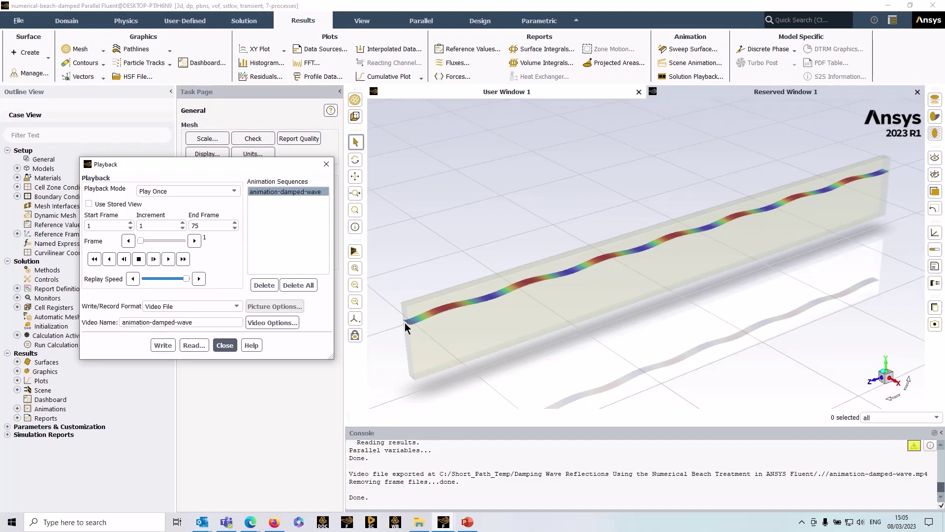
left_click(168, 259)
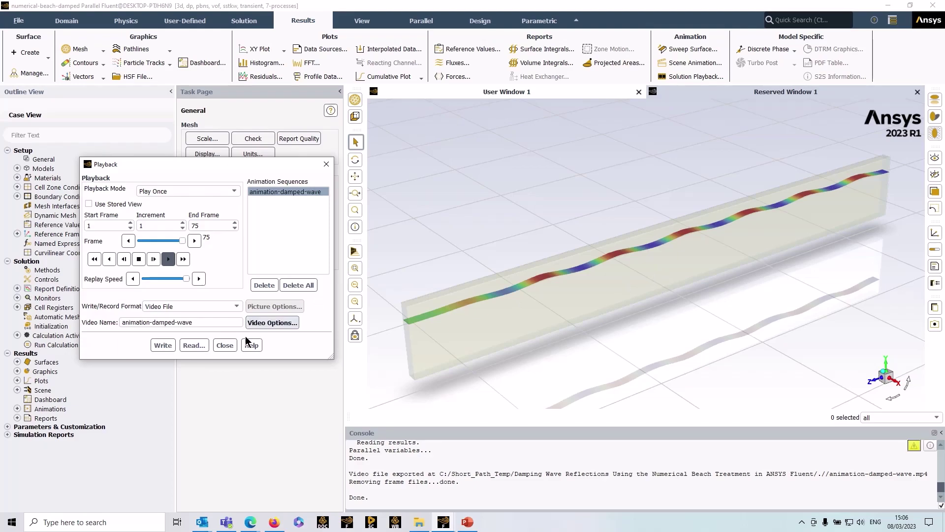
left_click(218, 347)
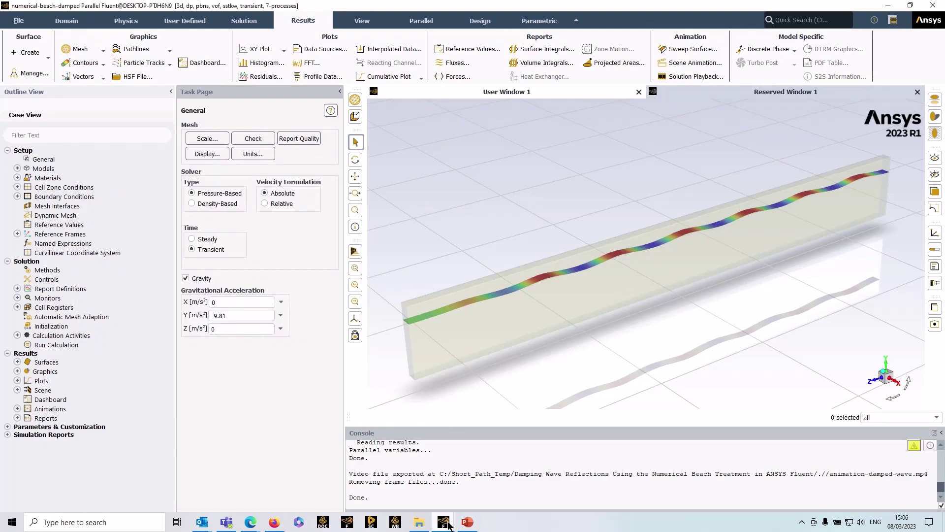
In the undamped case, open the wave-fluid Fluid dialog on its Multiphase tab, where Numerical Beach is off
mouse_move(445, 522)
left_click(400, 486)
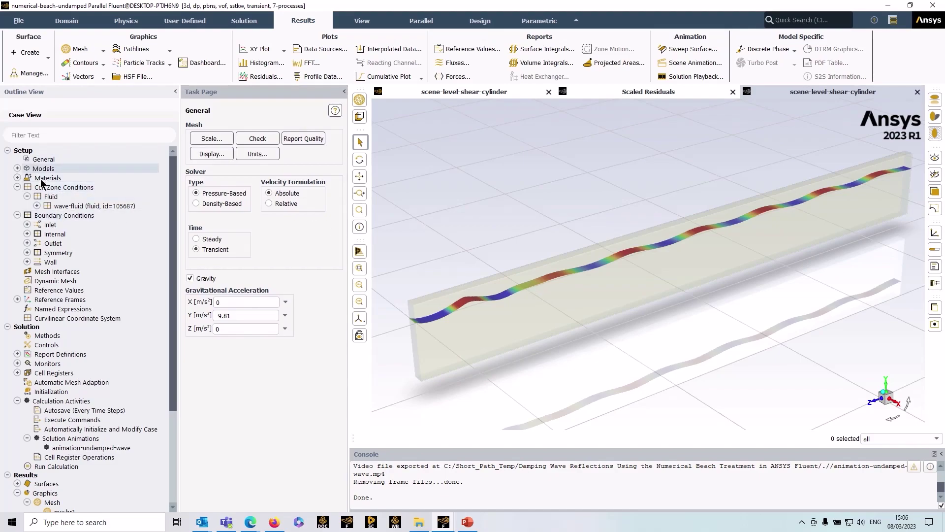
right_click(53, 198)
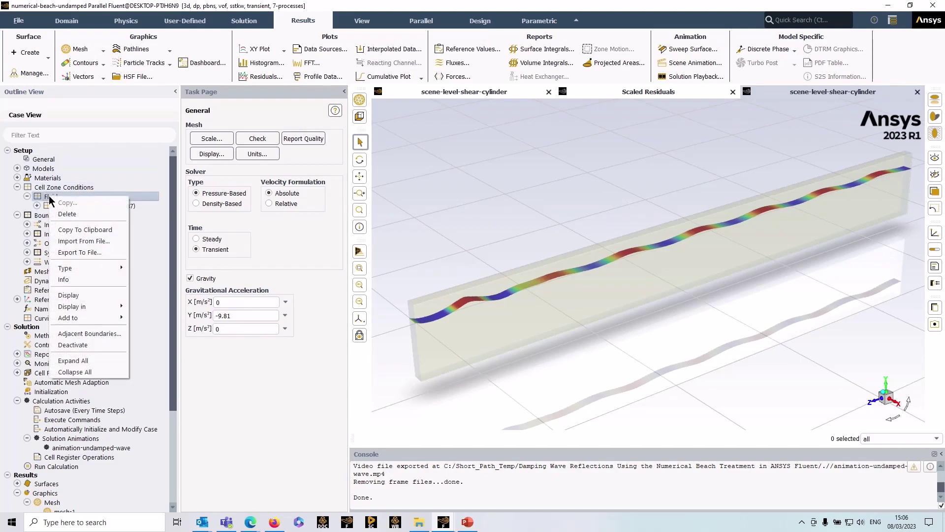
double_click(44, 197)
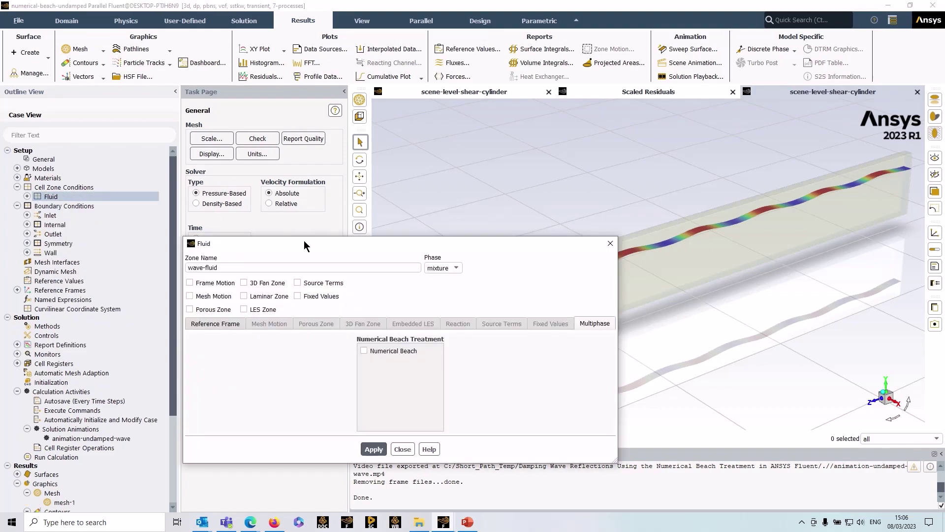
left_click_drag(304, 240, 253, 166)
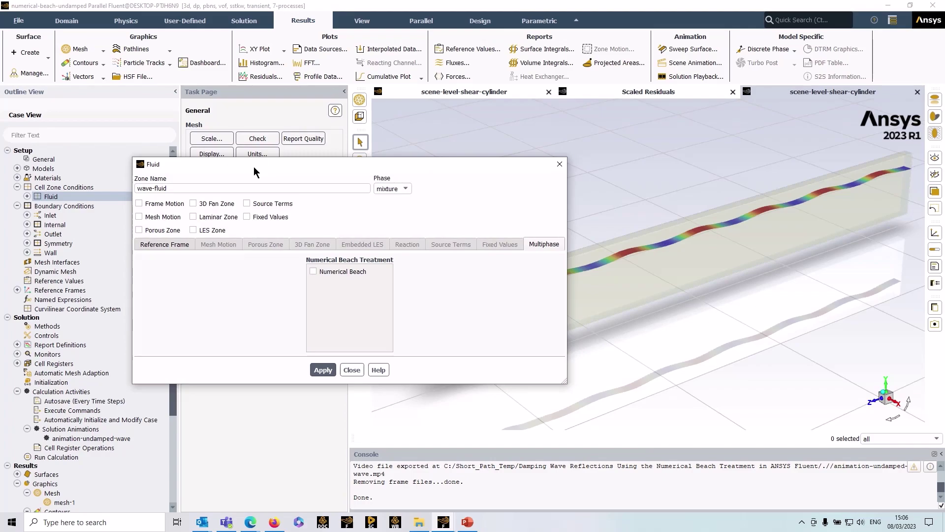
left_click(157, 243)
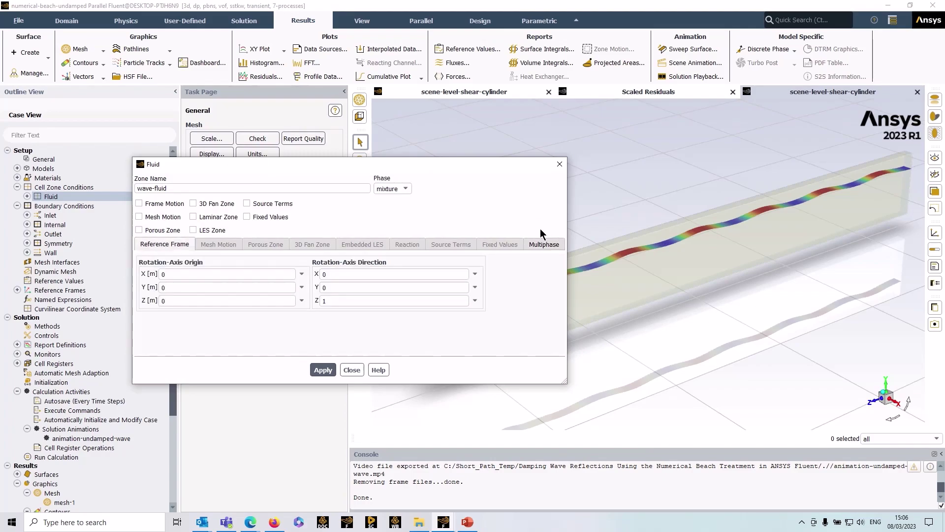
left_click(548, 244)
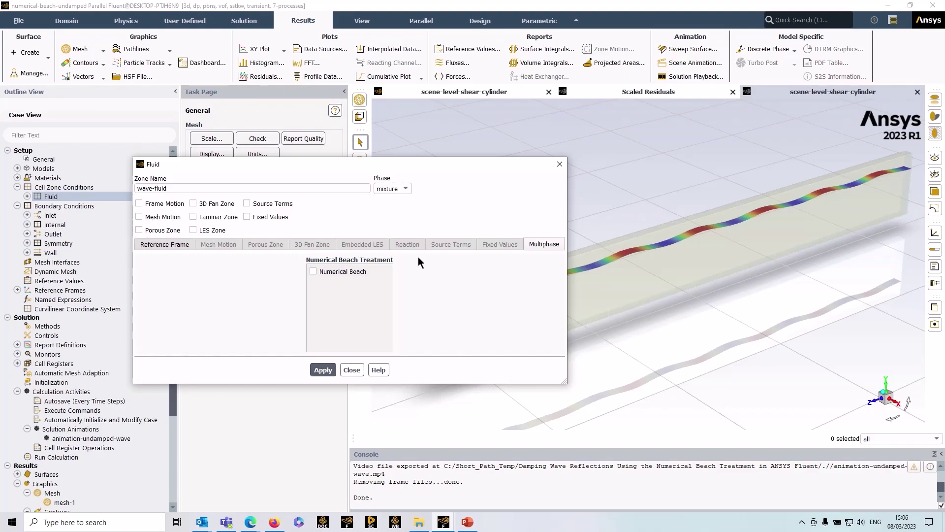
double_click(52, 216)
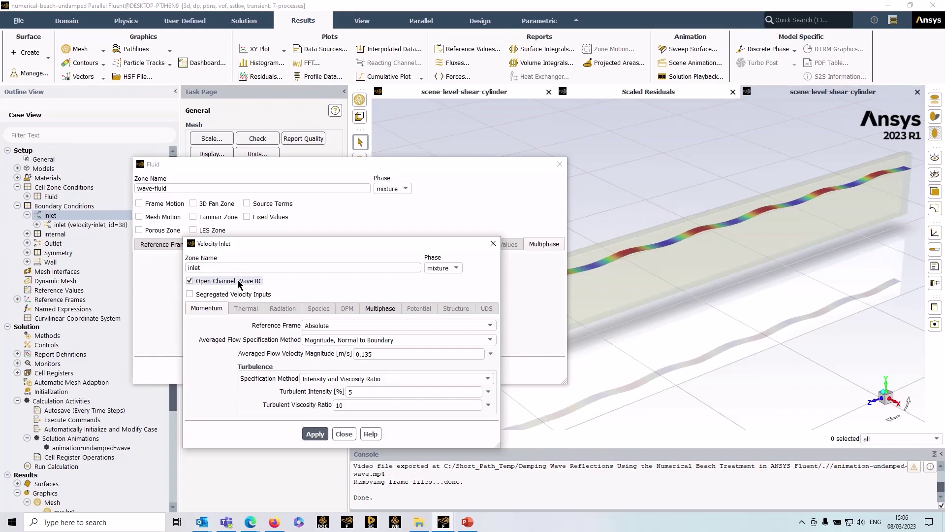
left_click(343, 434)
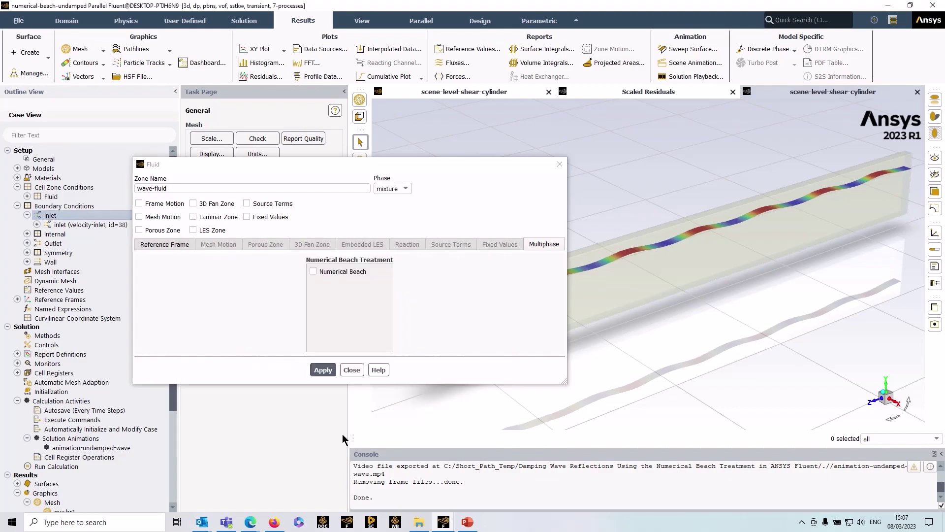
left_click(129, 24)
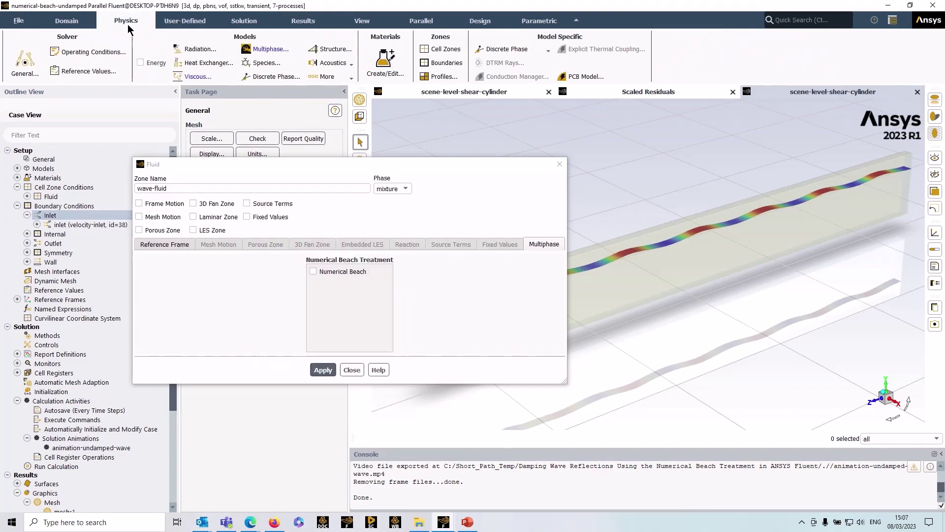
left_click(282, 49)
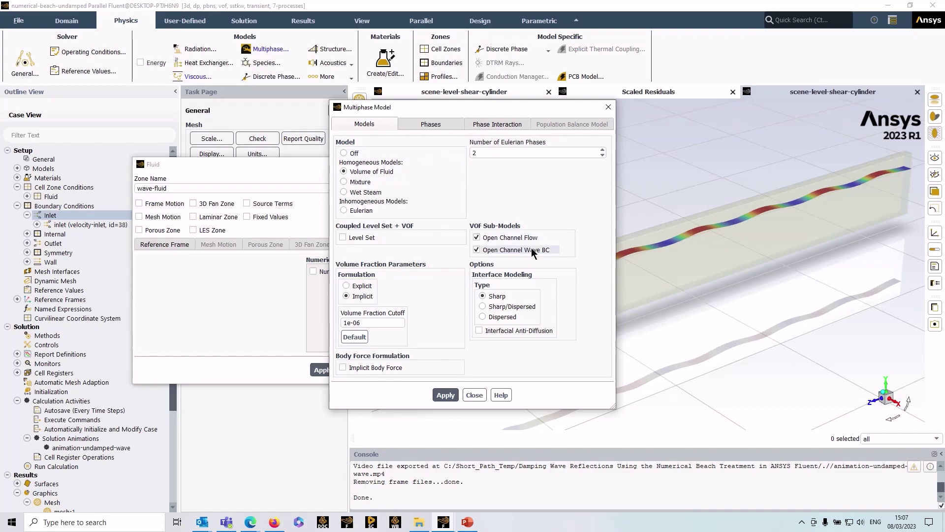
left_click(474, 395)
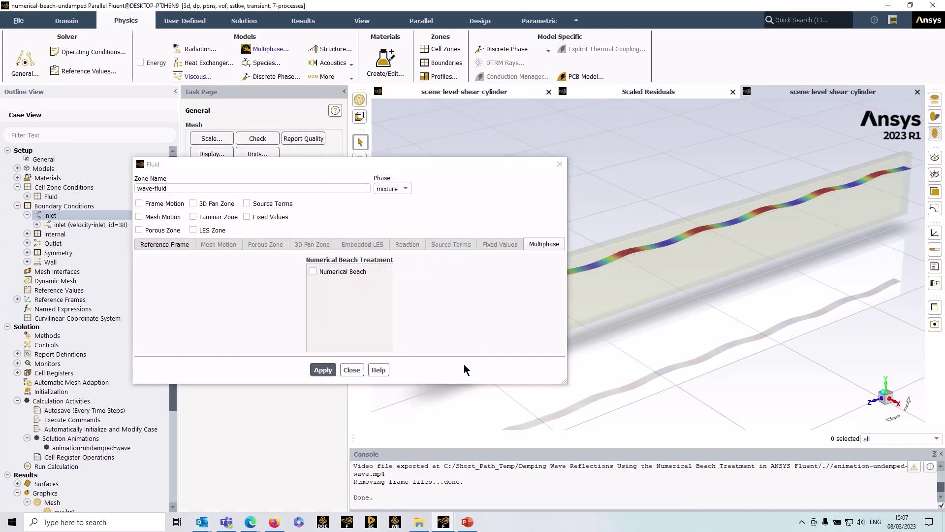
Tick Numerical Beach for wave-fluid and enlarge the dialog to reveal its Two Dimensional resistance inputs
left_click(313, 271)
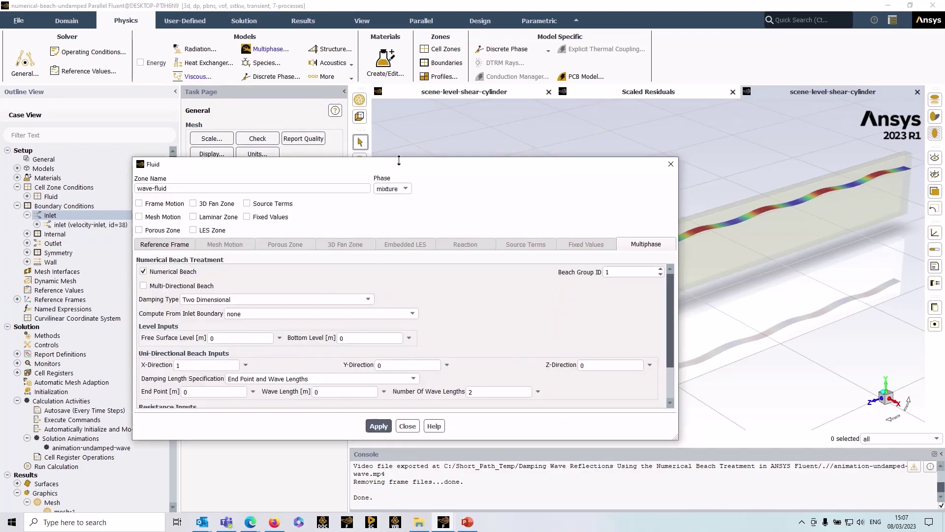
left_click_drag(399, 161, 340, 83)
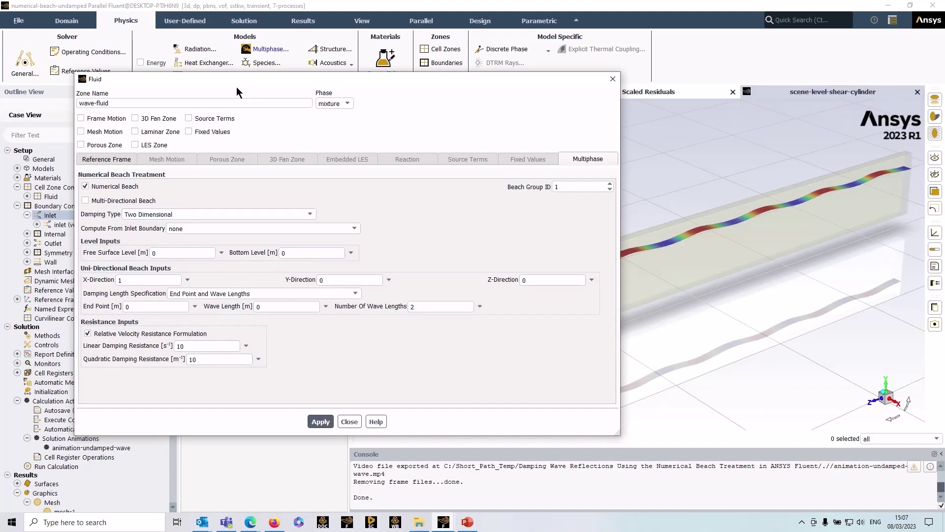
left_click_drag(243, 77, 322, 83)
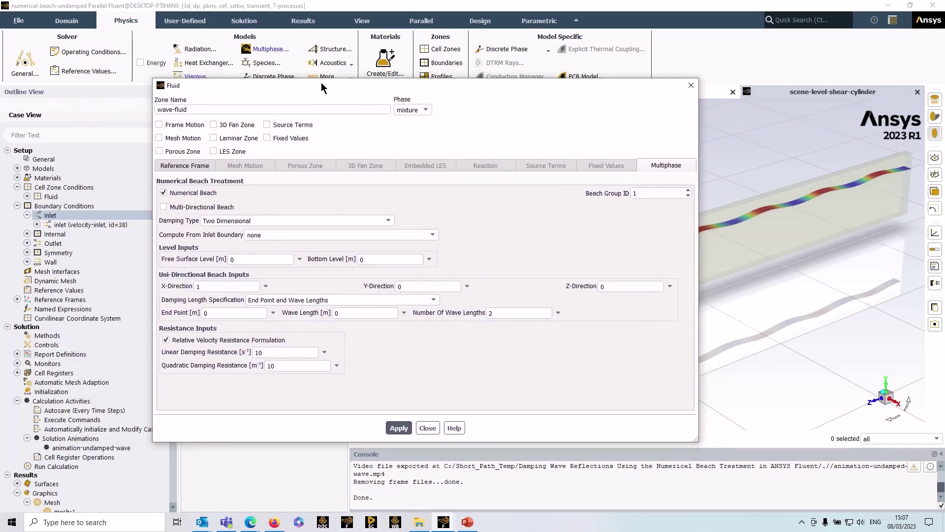
double_click(56, 216)
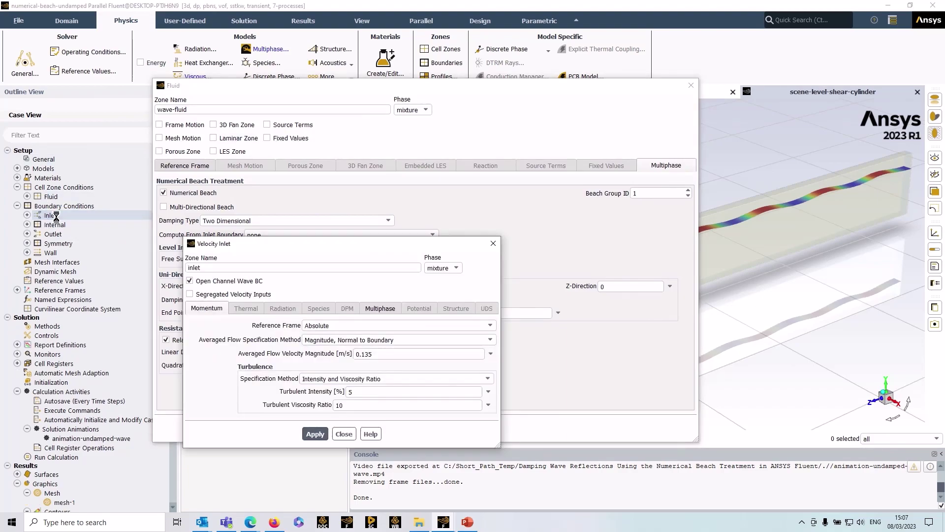
left_click_drag(302, 246, 302, 214)
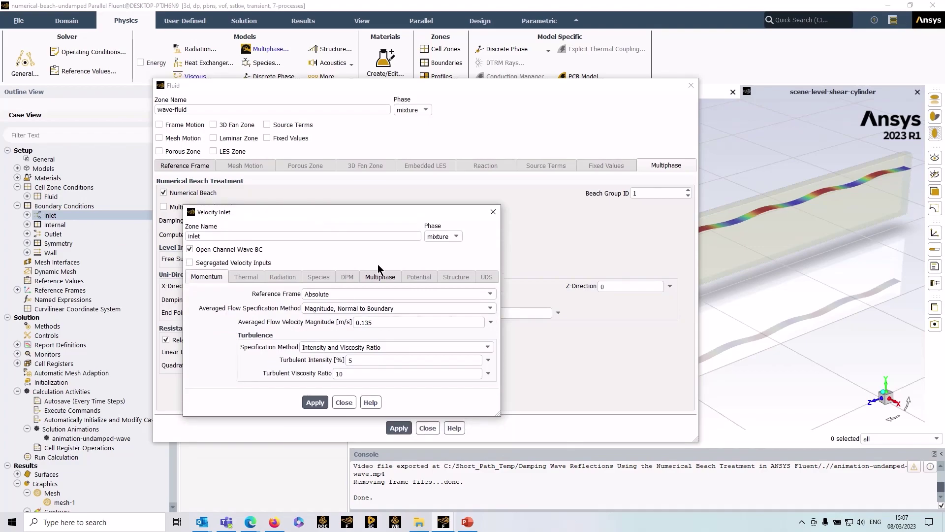
left_click(380, 276)
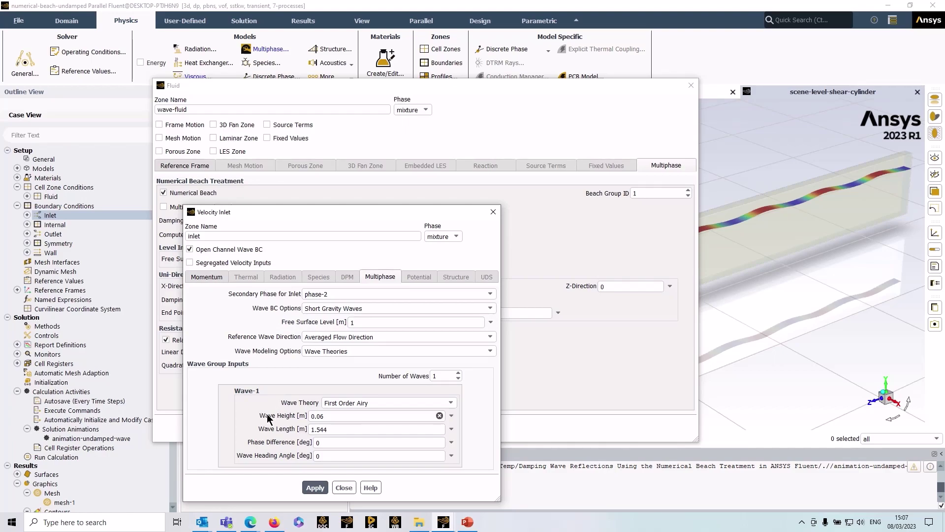
left_click(313, 418)
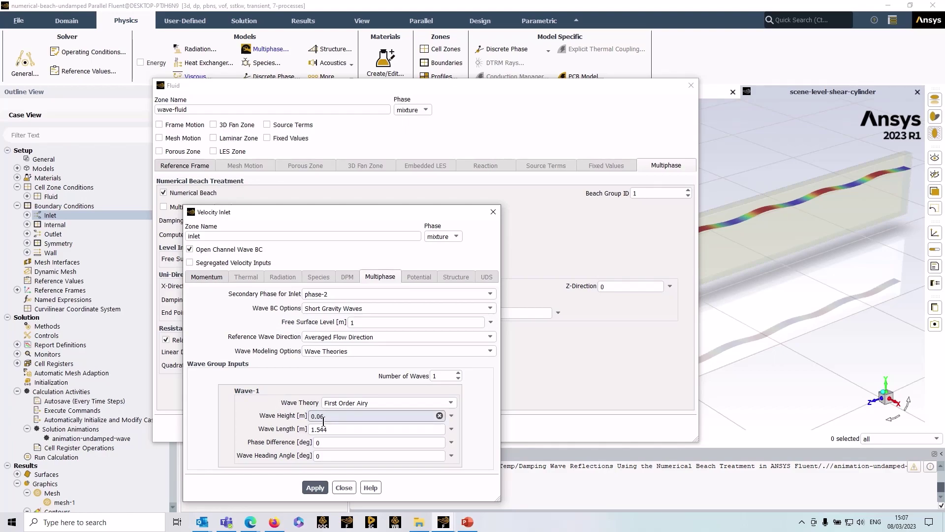
left_click(344, 487)
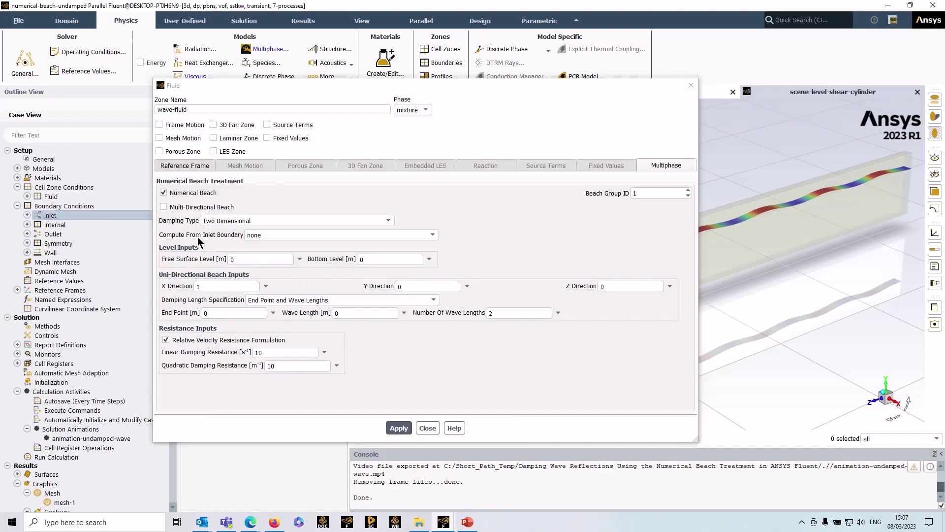
Compute the wave-fluid beach parameters from the inlet boundary, giving end point 5.4 m
left_click(298, 235)
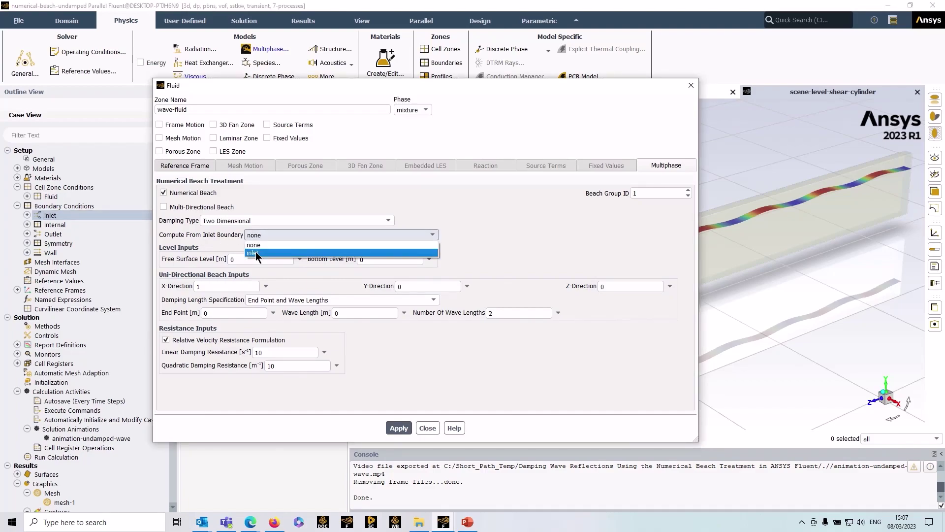
left_click(255, 253)
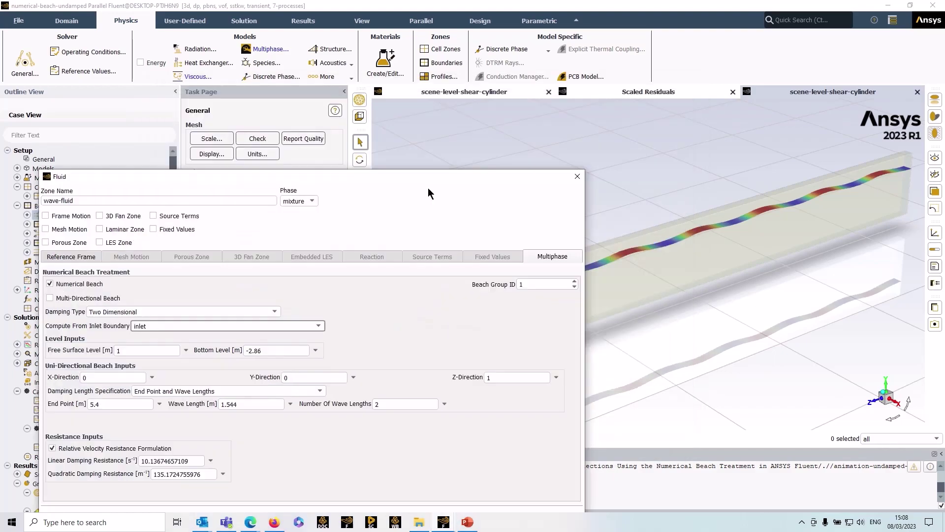
left_click_drag(430, 178, 218, 255)
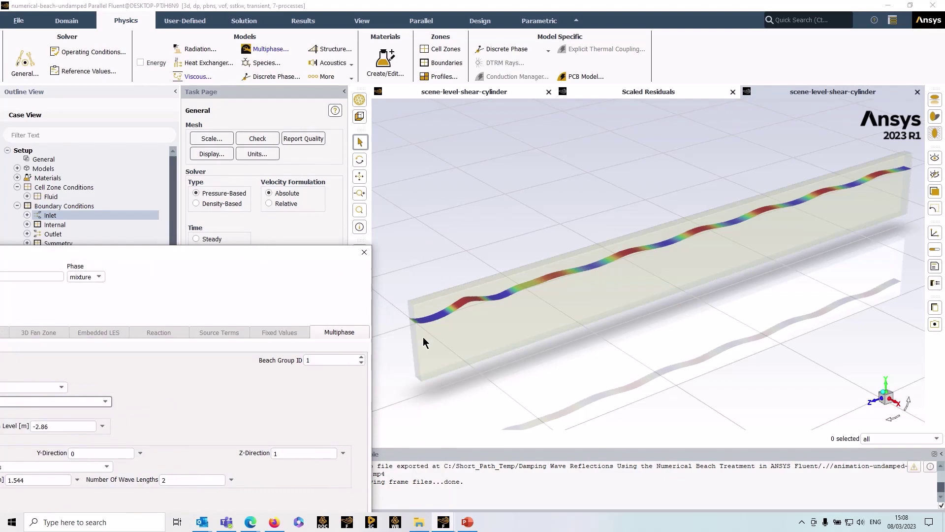
left_click_drag(320, 252, 651, 104)
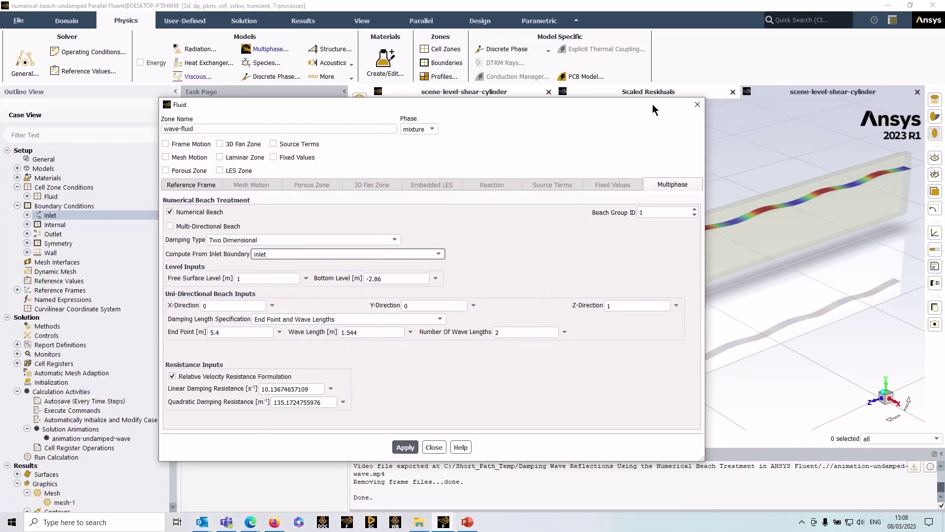
Keep End Point and Wave Lengths as the damping length specification
left_click(423, 305)
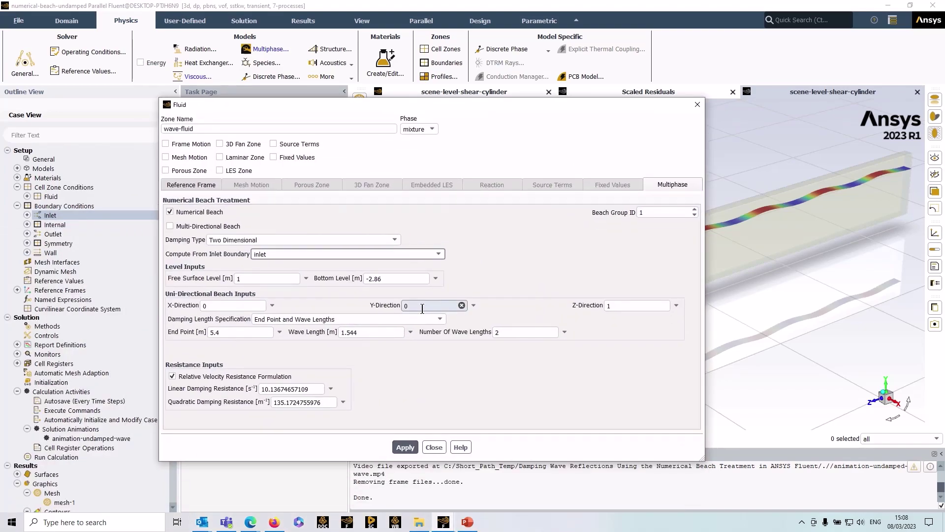
left_click(423, 305)
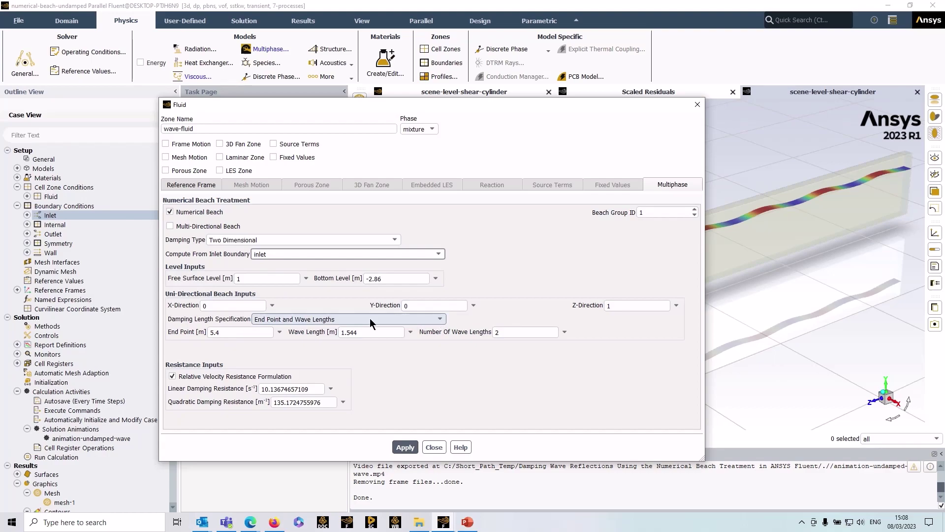
left_click(439, 319)
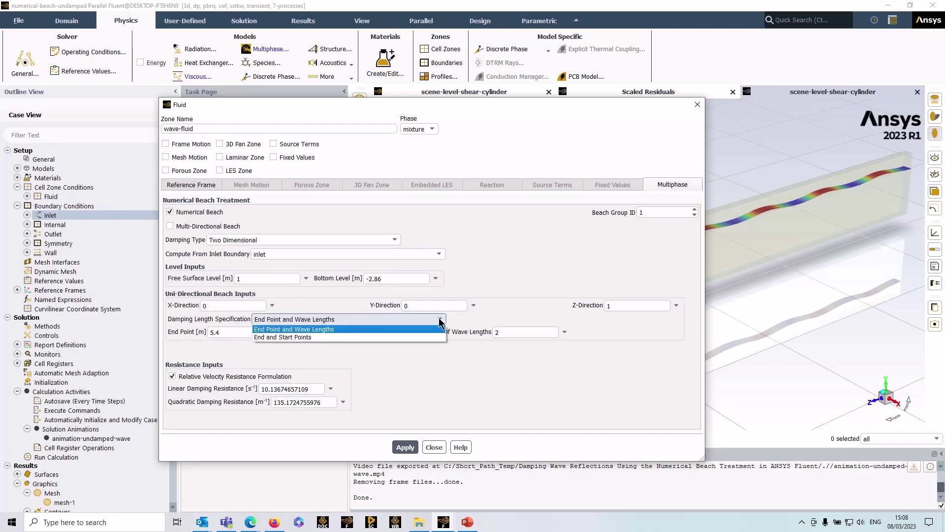
left_click(407, 328)
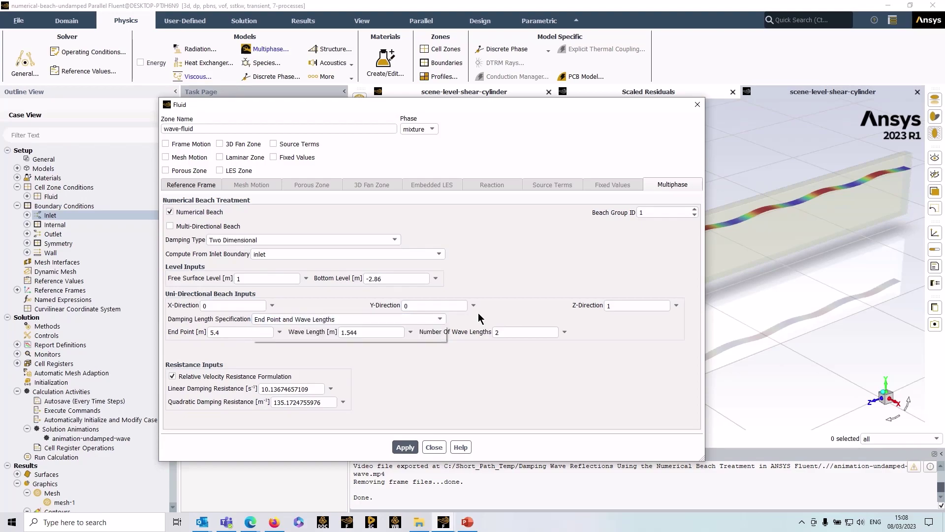
Review the numerical beach damping-zone sketch in Ansys Help, then return to the damped Fluent case
mouse_move(250, 522)
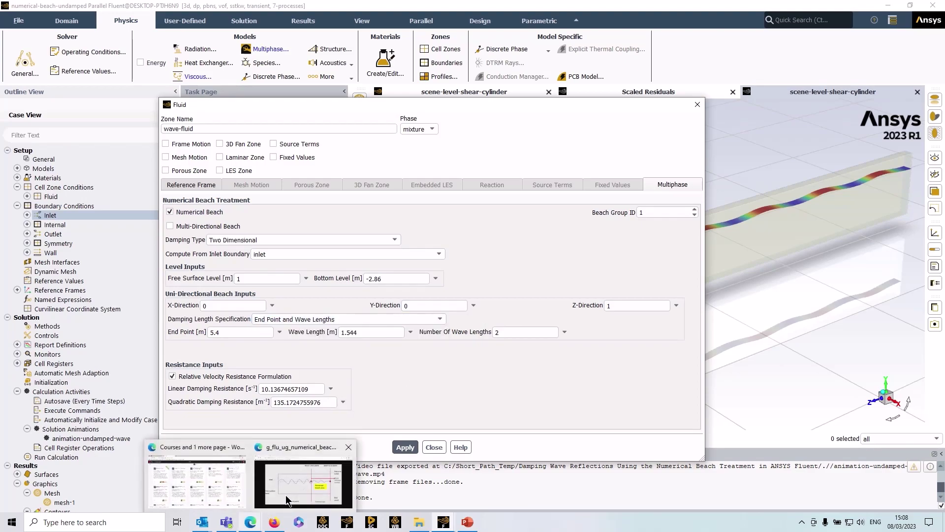
left_click(305, 485)
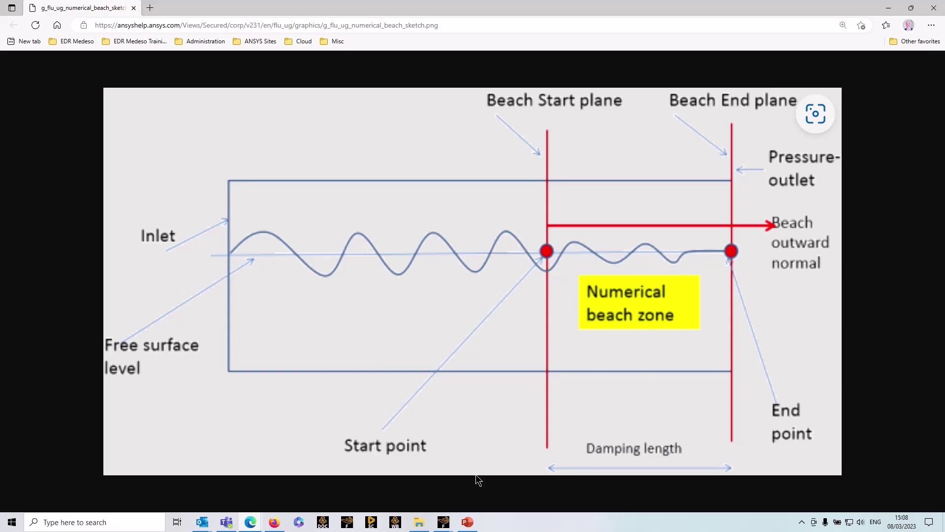
left_click(445, 523)
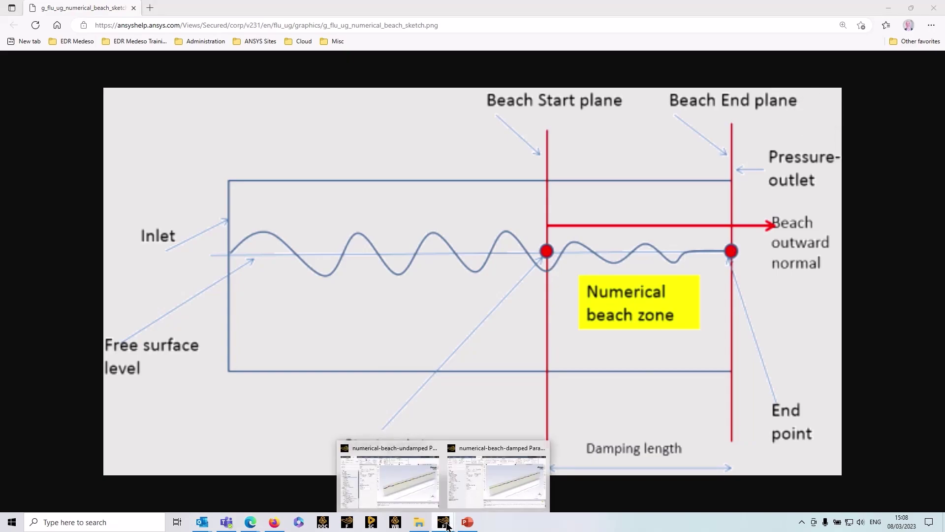
left_click(491, 477)
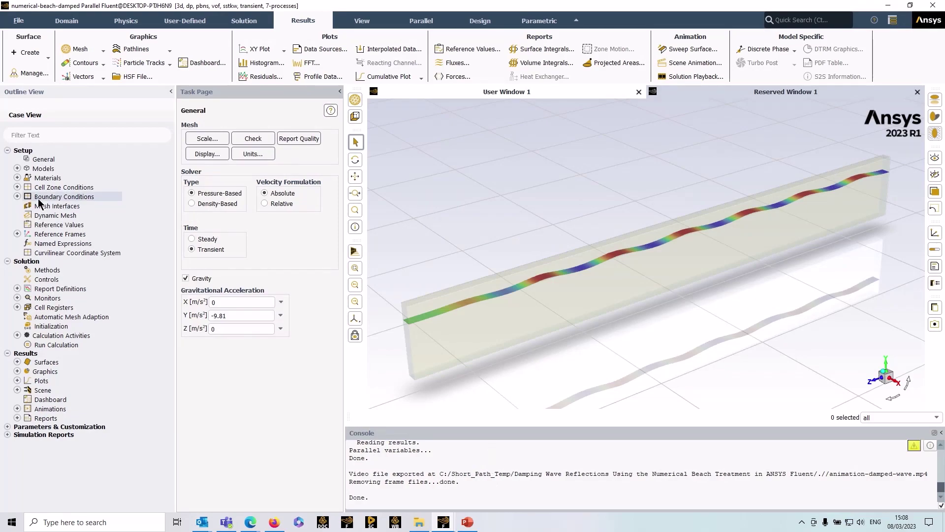
Expand Cell Zone Conditions and move the wave-fluid dialog aside to uncover the wave
left_click(18, 187)
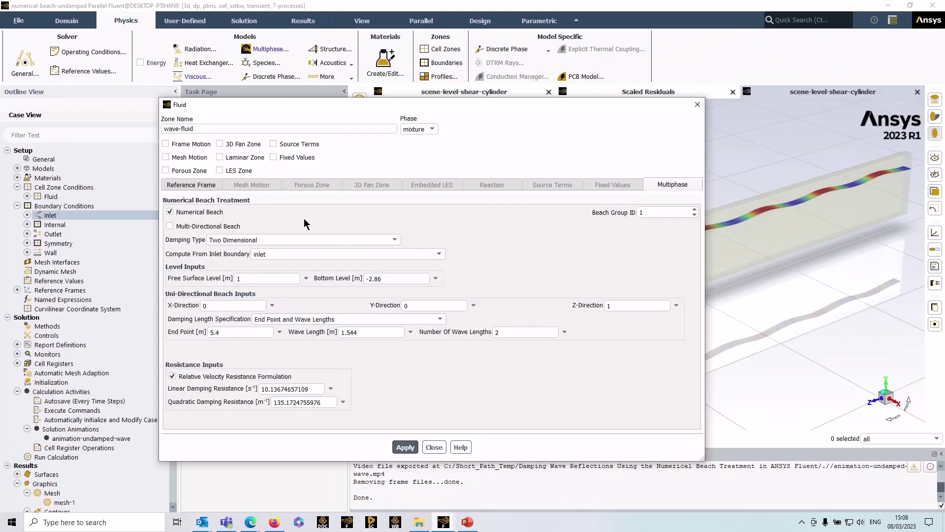
left_click_drag(266, 108, 281, 117)
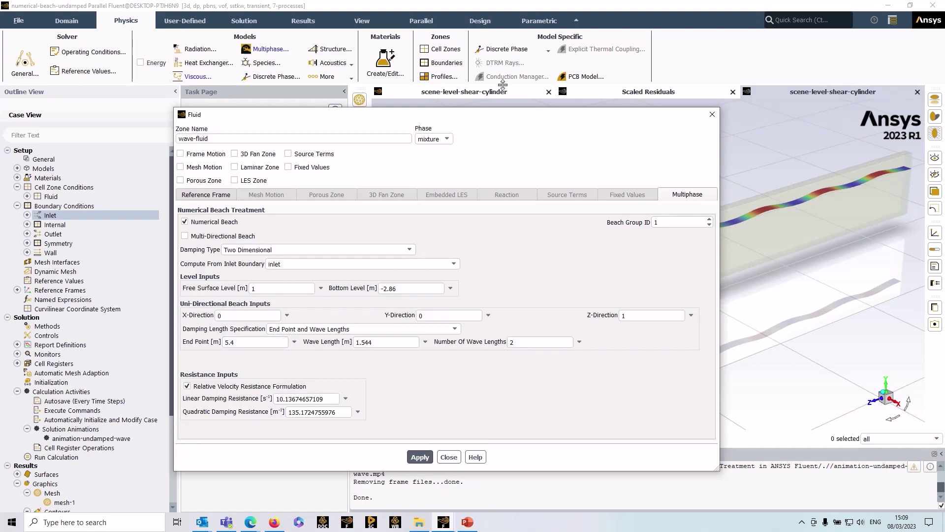
left_click_drag(554, 111, 218, 159)
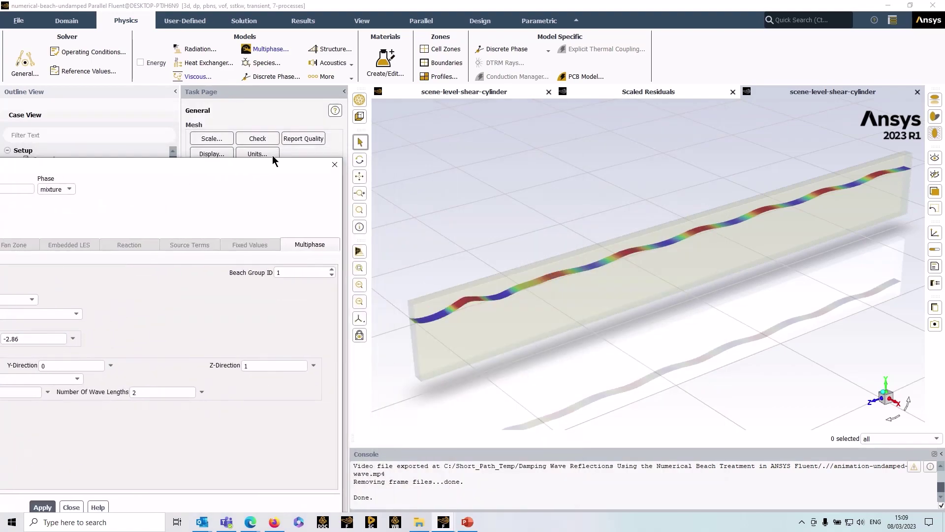
left_click_drag(292, 166, 306, 121)
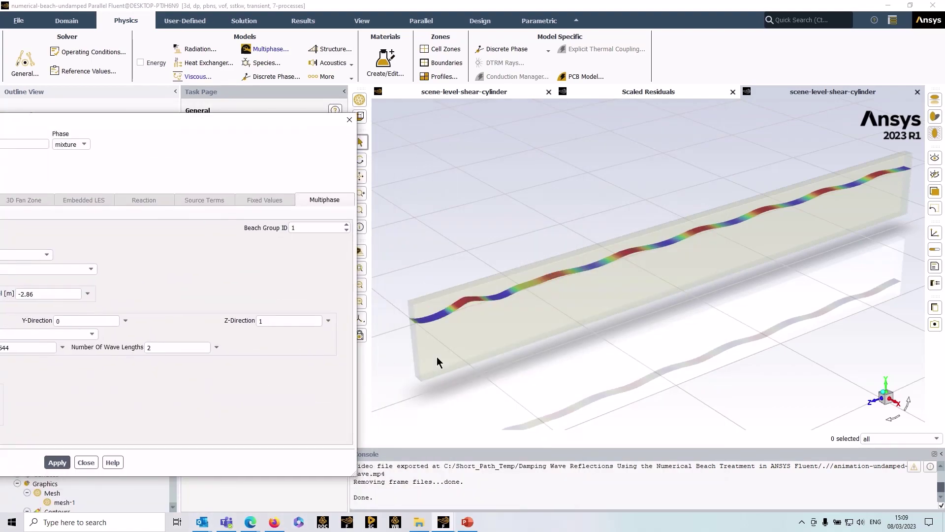
Compare the damped case's wave, then return to the undamped case window
mouse_move(441, 522)
left_click(497, 483)
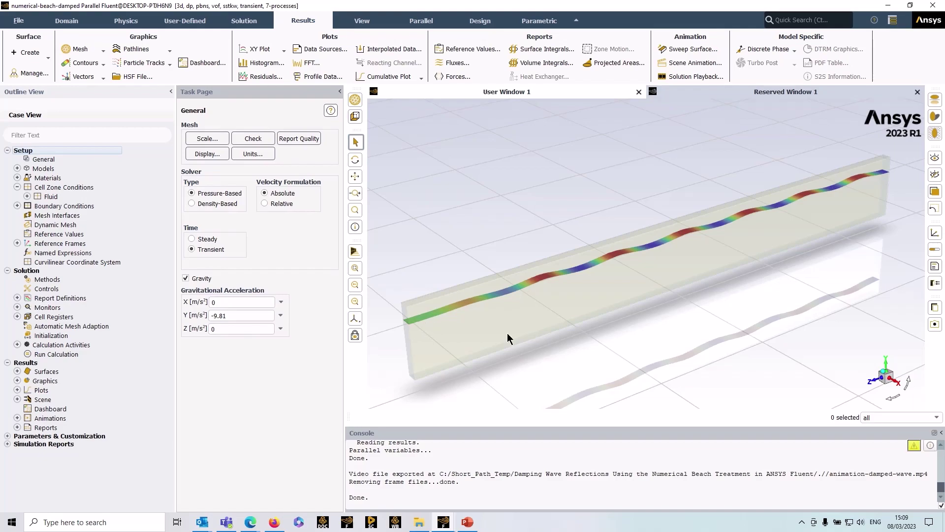
mouse_move(443, 523)
left_click(416, 488)
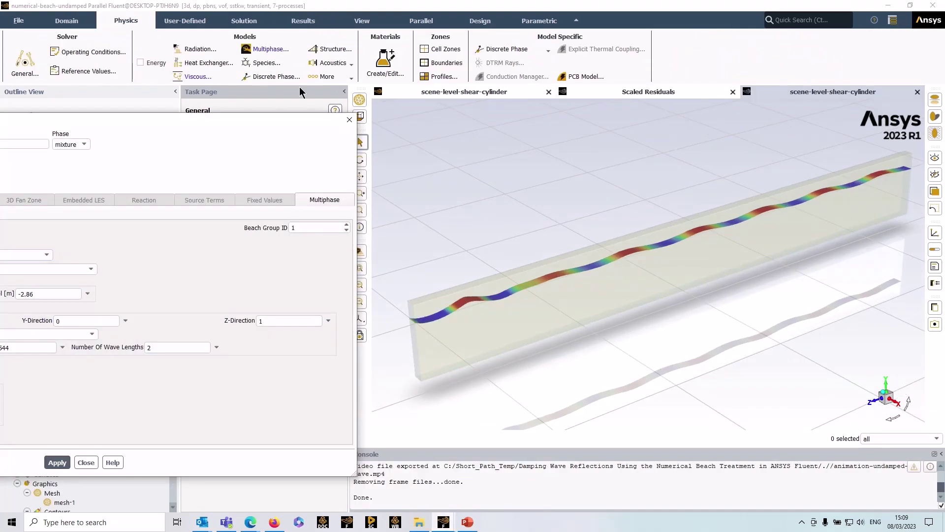
Bring the wave-fluid beach settings back on screen and check the Linear Damping Resistance value
left_click_drag(292, 122, 696, 126)
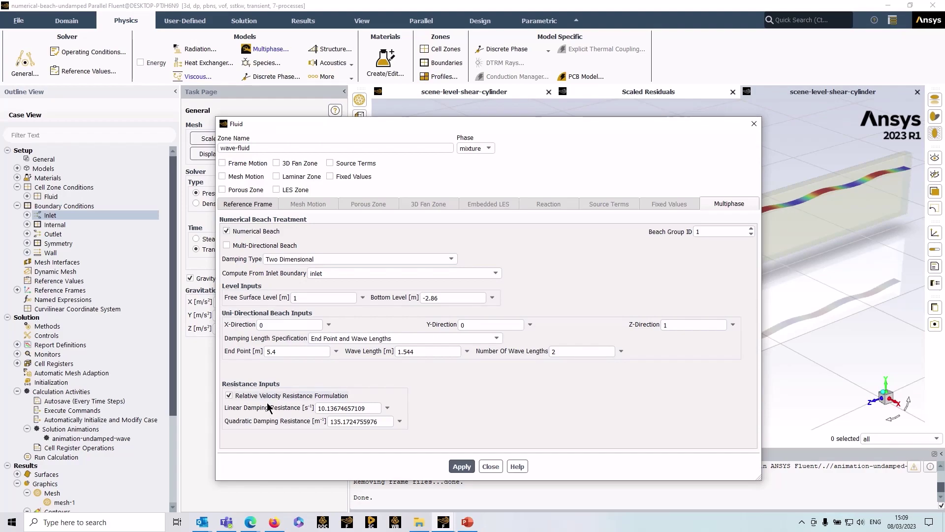
left_click(328, 408)
left_click(243, 246)
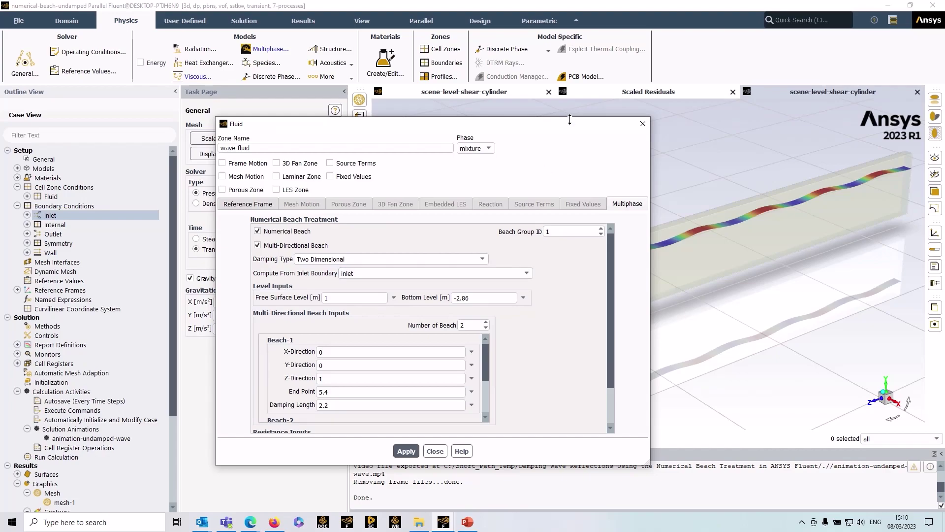
left_click_drag(564, 125, 288, 131)
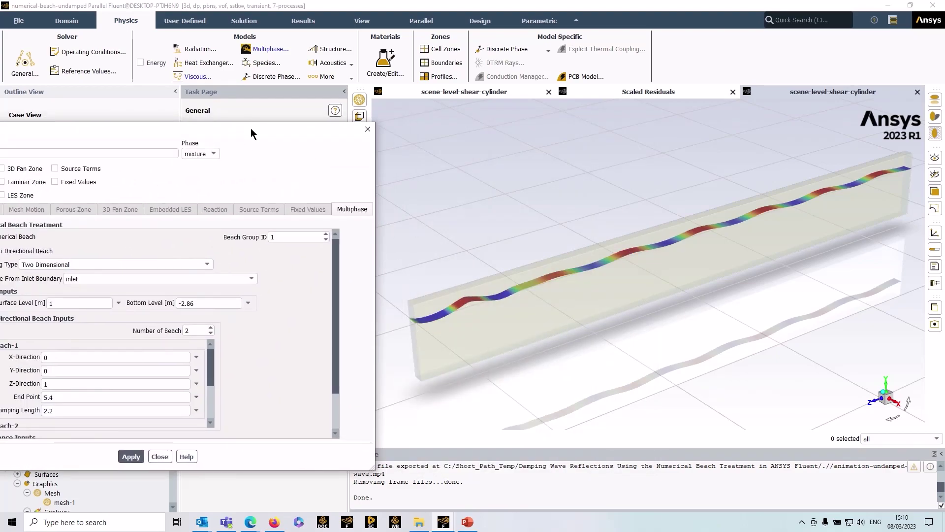
left_click_drag(250, 128, 473, 128)
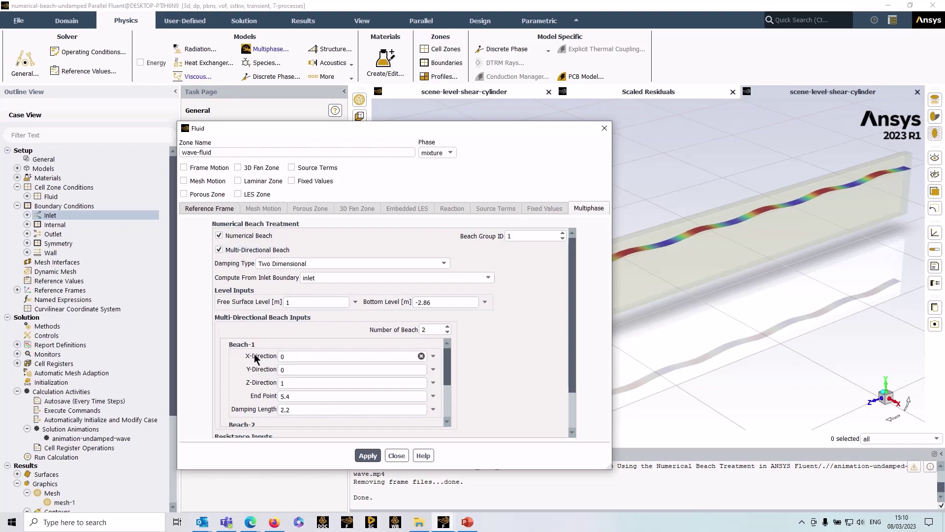
scroll(255, 358, "down", 2)
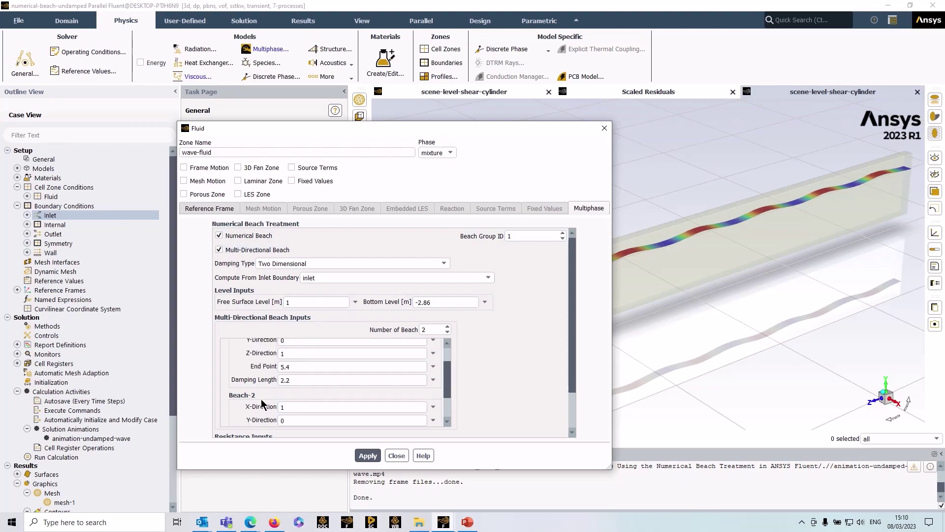
left_click(220, 250)
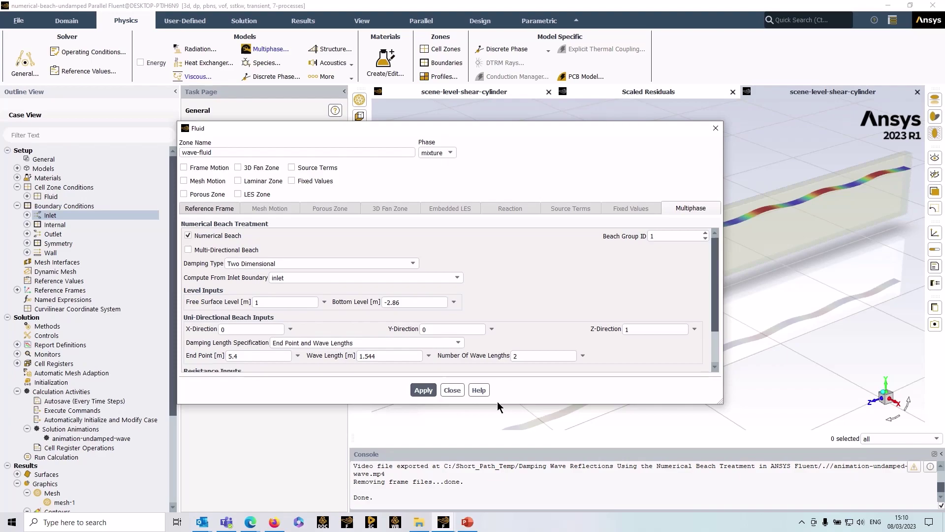
Look through the Damping Type choices twice, keeping Two Dimensional damping
left_click(411, 264)
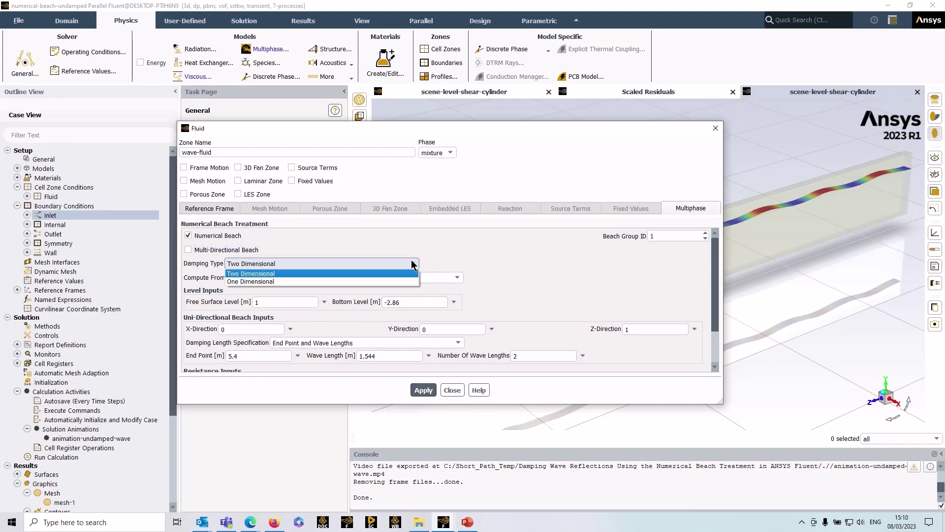
left_click(493, 263)
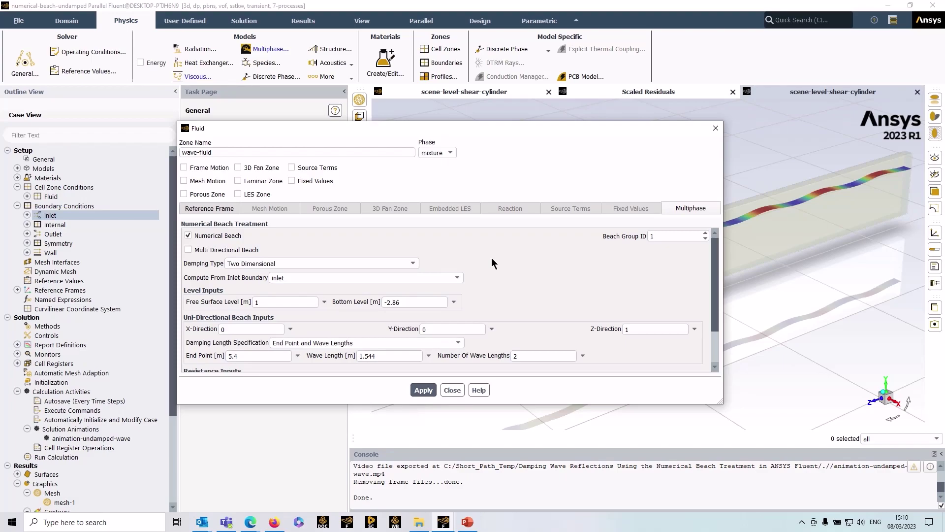
left_click(412, 263)
left_click(432, 263)
Enlarge the Fluid dialog, apply the wave-fluid Numerical Beach settings, and close it
left_click_drag(497, 123, 496, 47)
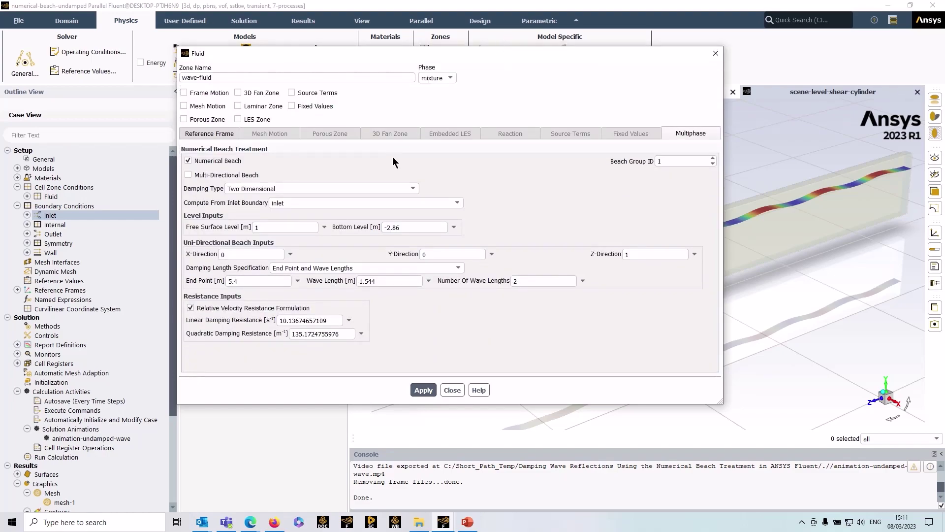
left_click(423, 391)
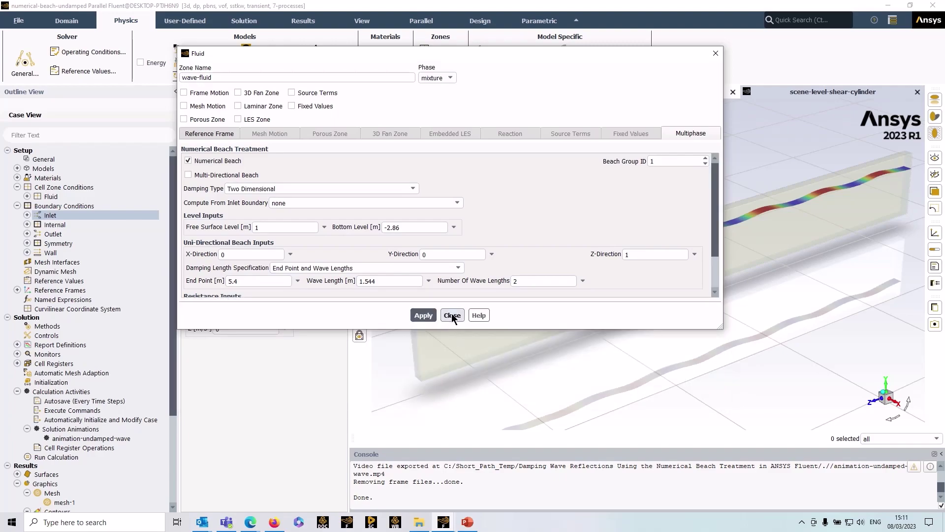
left_click(452, 316)
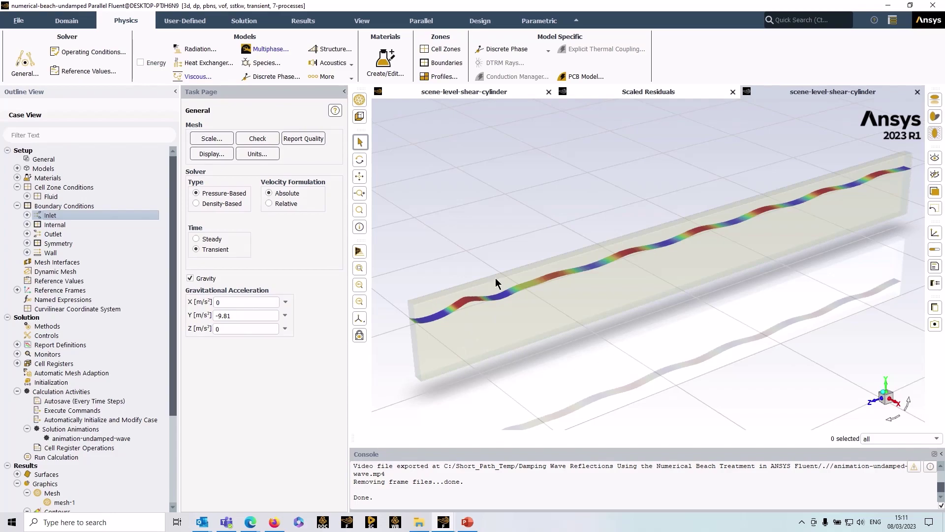
left_click(444, 524)
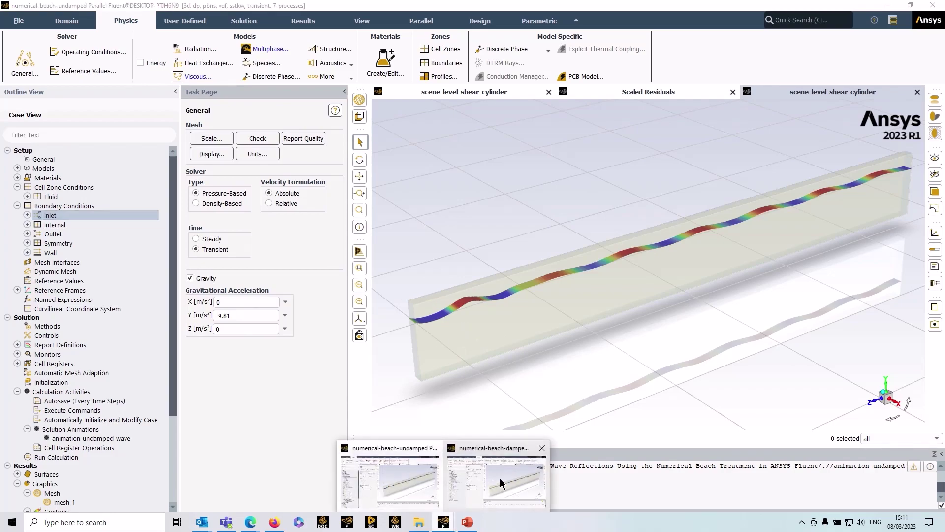
Play back the animation-damped-wave sequence in the numerical-beach-damped Fluent case
left_click(512, 477)
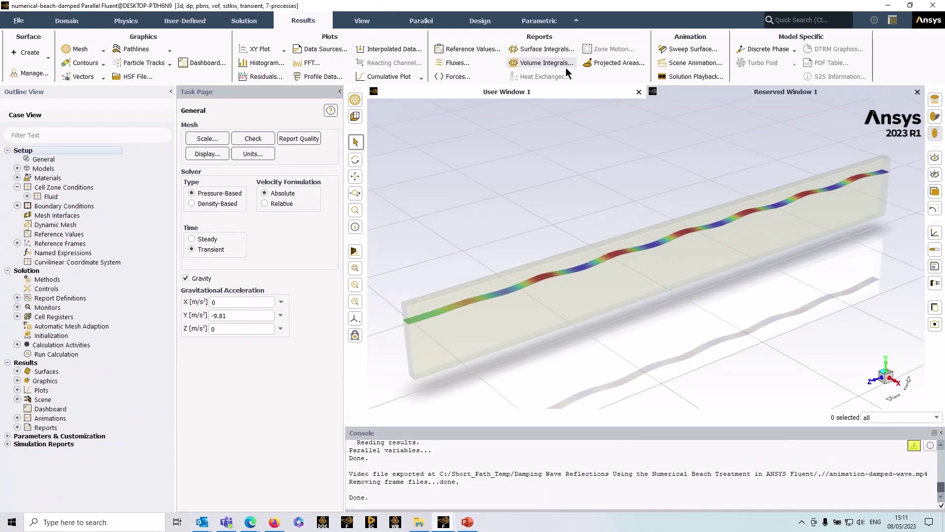
left_click(694, 76)
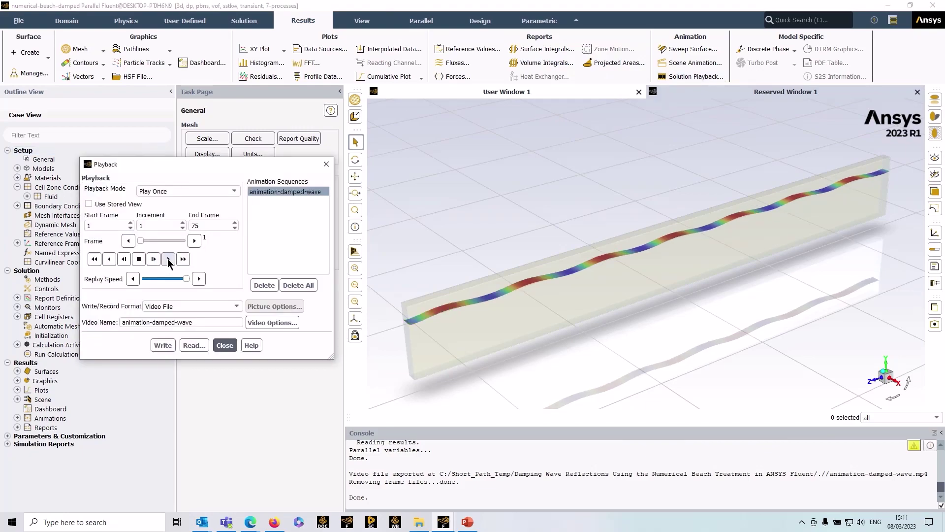
left_click(169, 259)
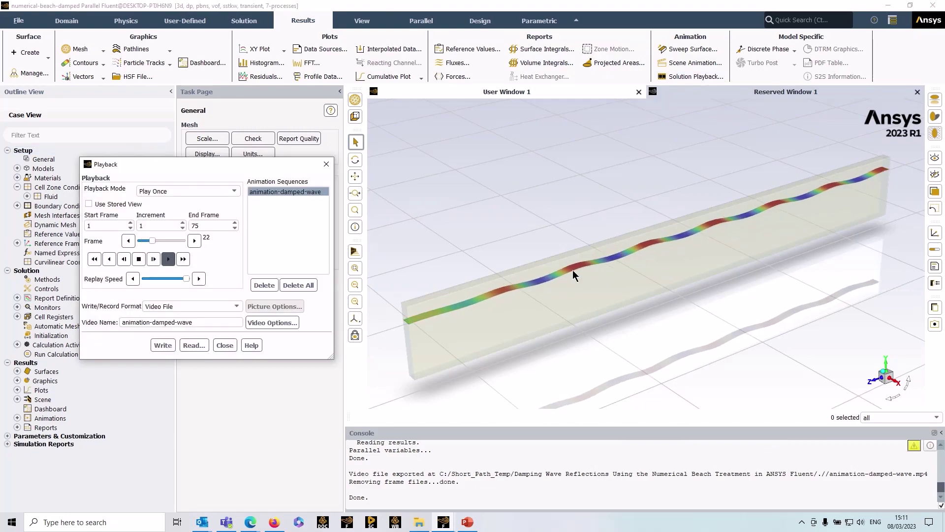